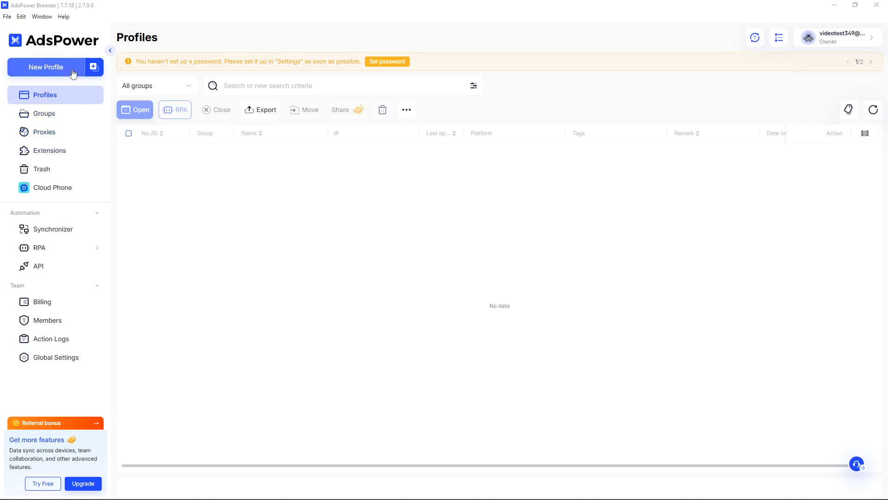
# Start a new browser profile from the empty Profiles page with New Profile.
pyautogui.click(73, 73)
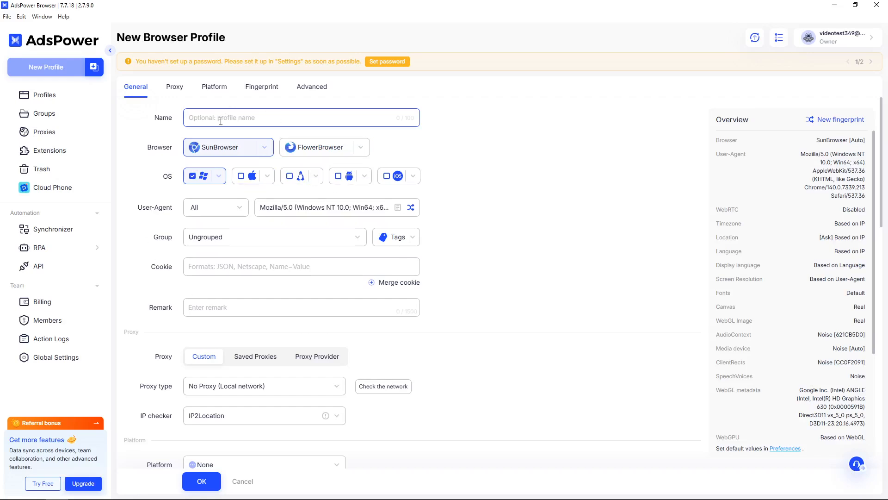
# Enter 'test' as the profile name and scroll down to the Proxy section.
pyautogui.write('test')
pyautogui.scroll(-1, 222, 292)
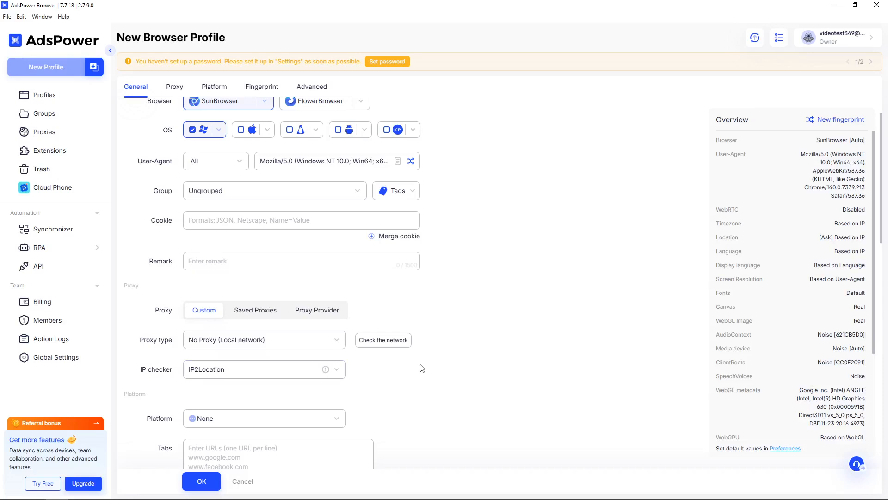
pyautogui.scroll(-1, 424, 364)
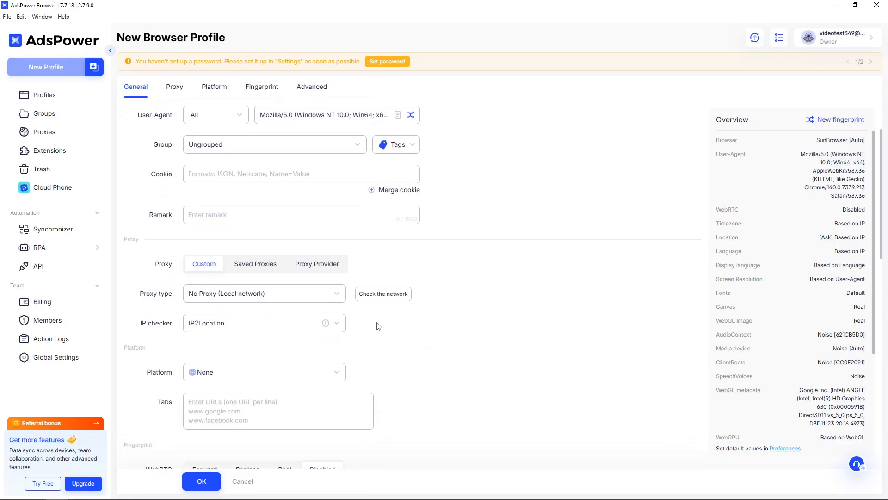
# Choose HTTPS as the proxy type and put the cursor in the Host field.
pyautogui.click(325, 299)
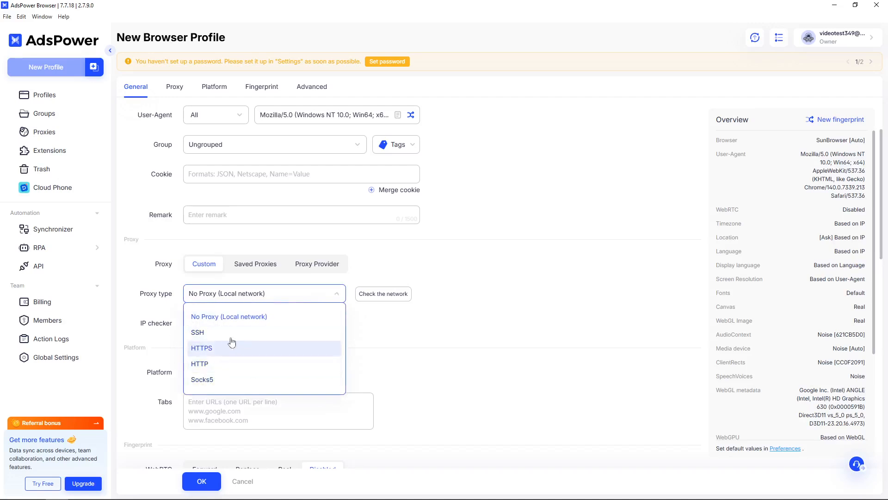
pyautogui.click(210, 351)
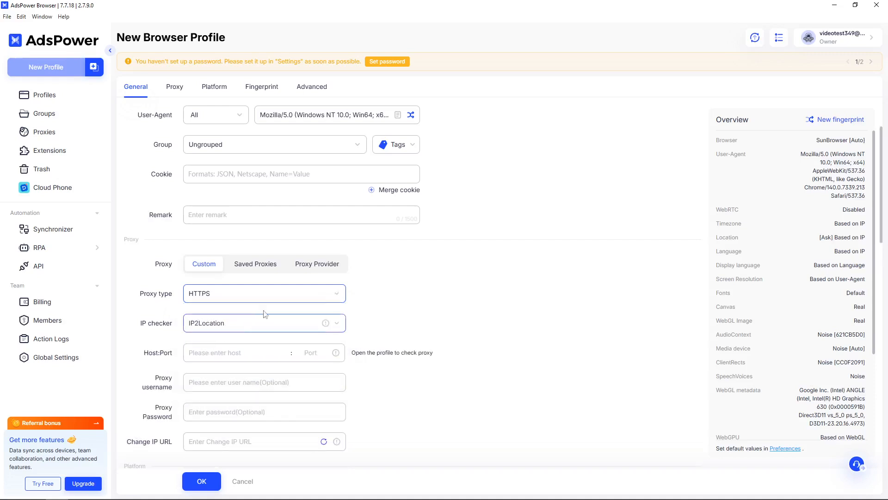
pyautogui.scroll(-2, 266, 305)
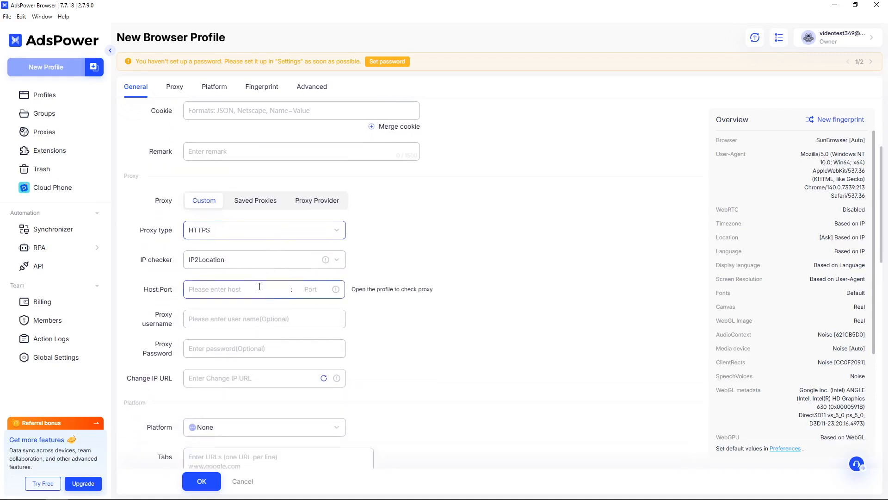
pyautogui.scroll(-1, 260, 286)
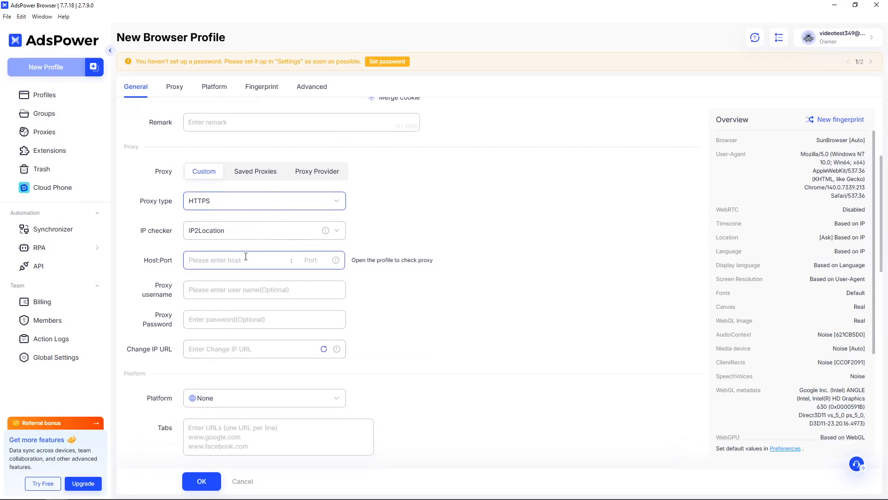
pyautogui.click(239, 260)
# Fill the proxy Host and Port with 'test' and enter a proxy username and password.
pyautogui.write('test')
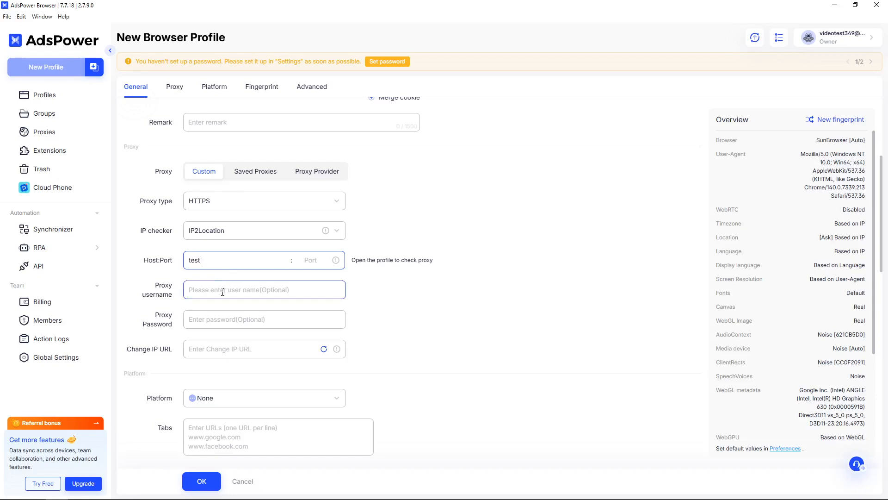
pyautogui.click(318, 261)
pyautogui.write('tes')
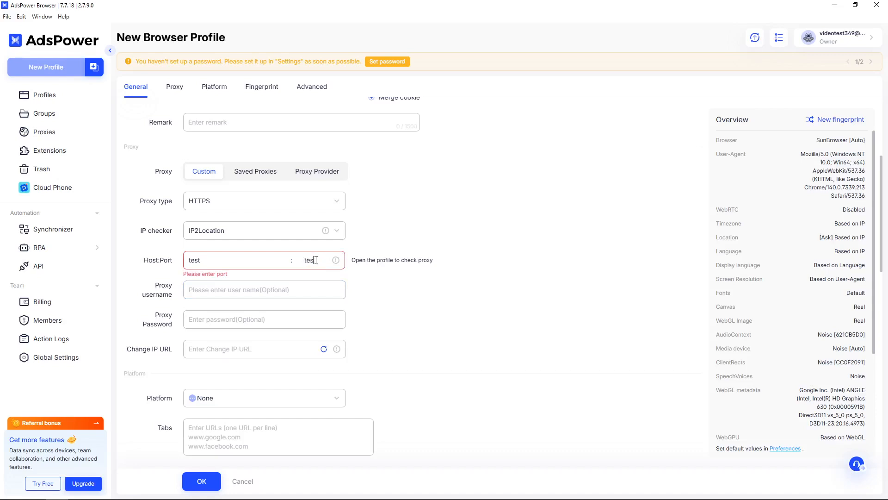
pyautogui.write('t')
pyautogui.click(242, 290)
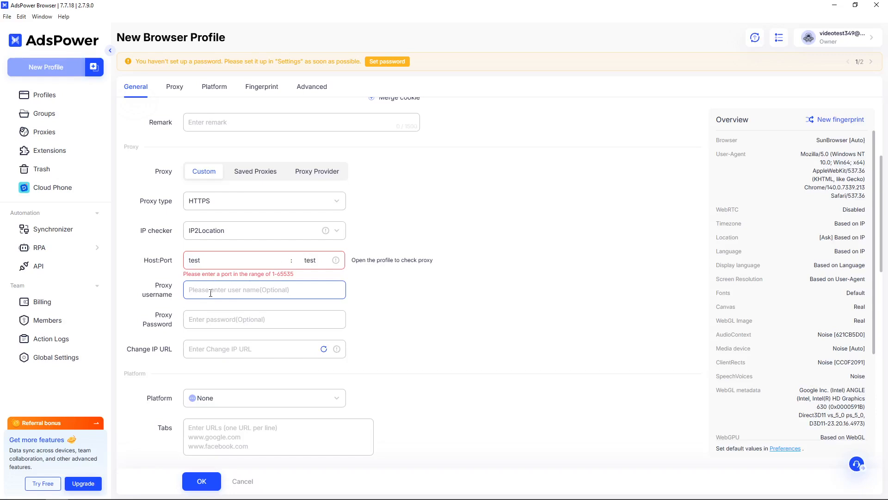
pyautogui.write('test')
pyautogui.click(202, 327)
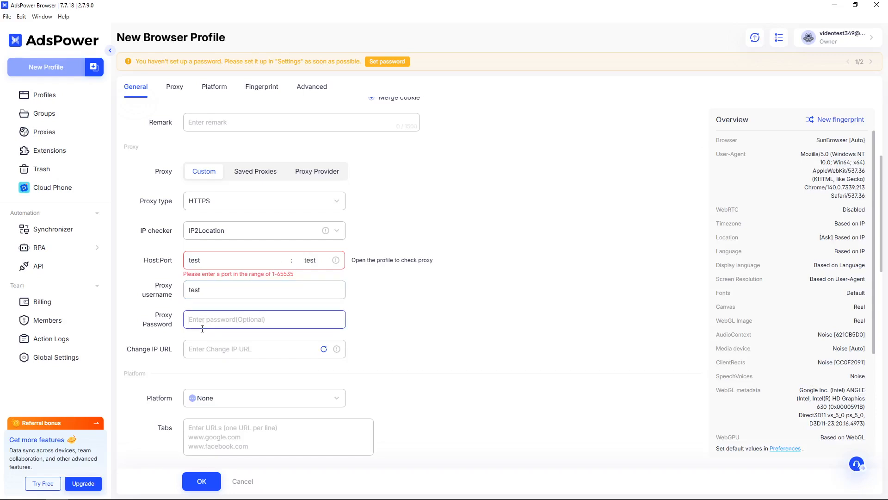
pyautogui.write('test')
pyautogui.scroll(-1, 377, 308)
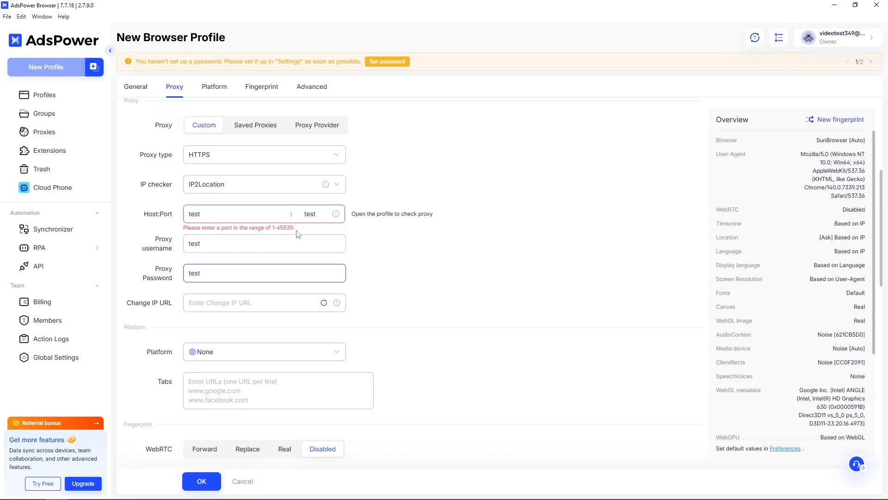
pyautogui.click(235, 298)
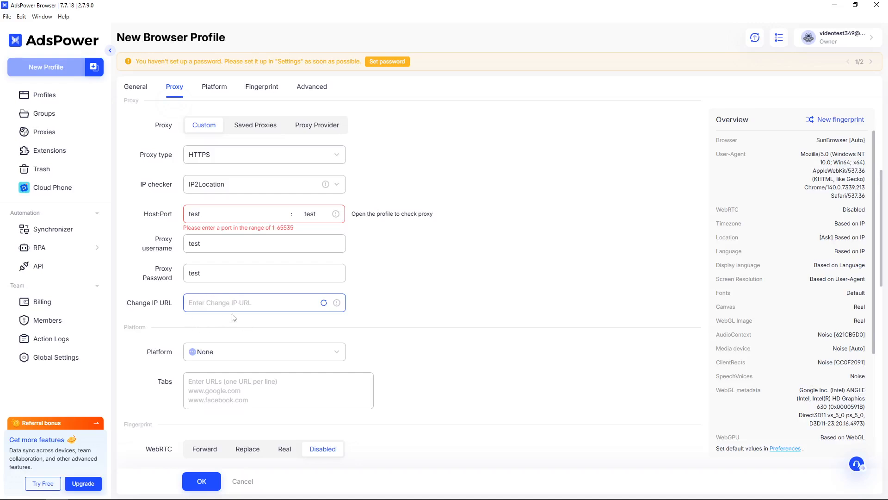
# Enter 'test' as the Change IP URL and scroll to the OK button.
pyautogui.write('test')
pyautogui.scroll(1, 457, 324)
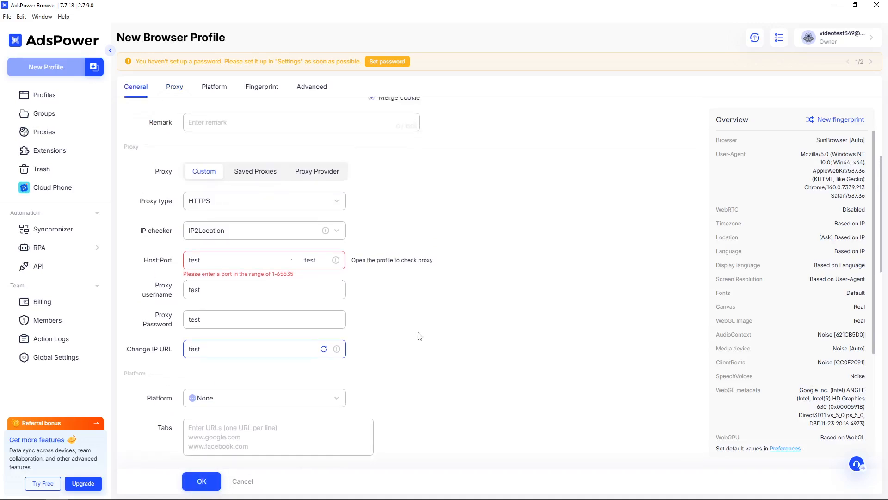
pyautogui.scroll(-1, 400, 345)
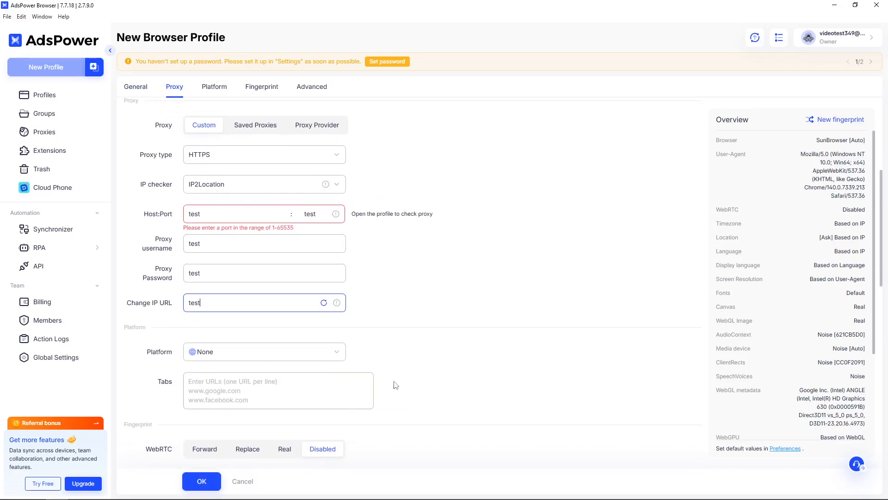
# Attempt to save, then select and delete the invalid 'test' port value.
pyautogui.click(209, 486)
pyautogui.scroll(4, 257, 336)
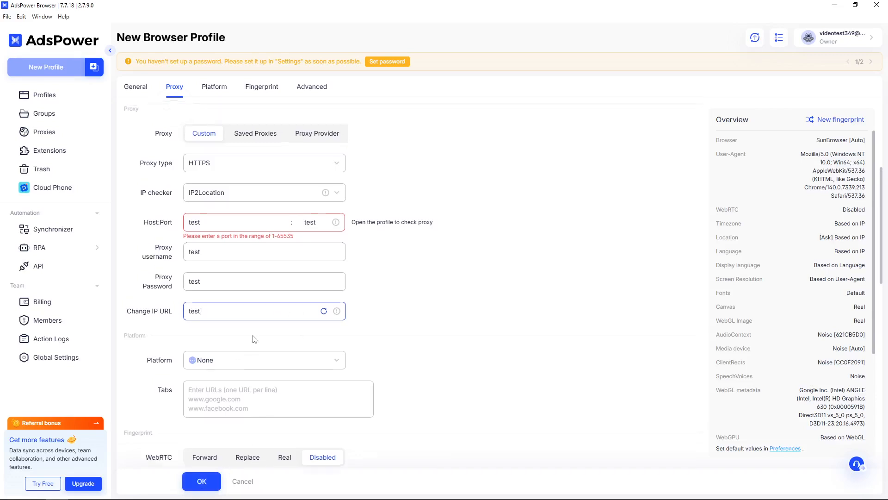
pyautogui.scroll(1, 365, 198)
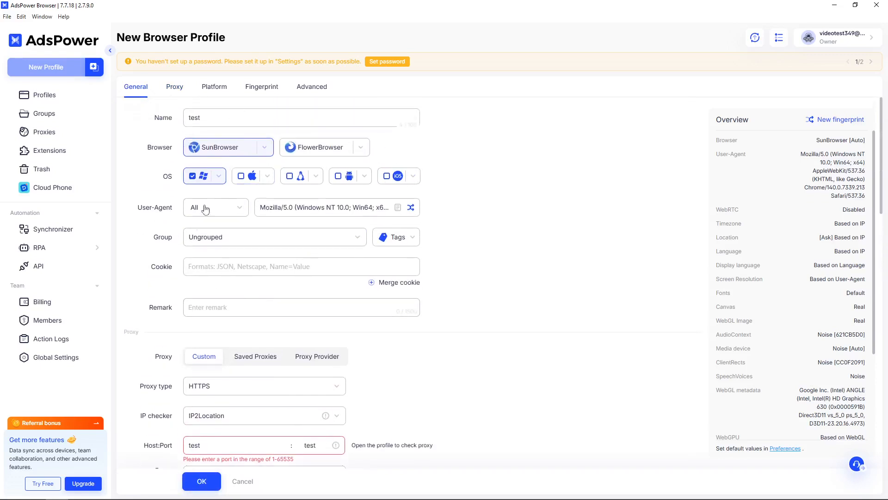
pyautogui.scroll(-3, 204, 209)
pyautogui.scroll(-4, 276, 301)
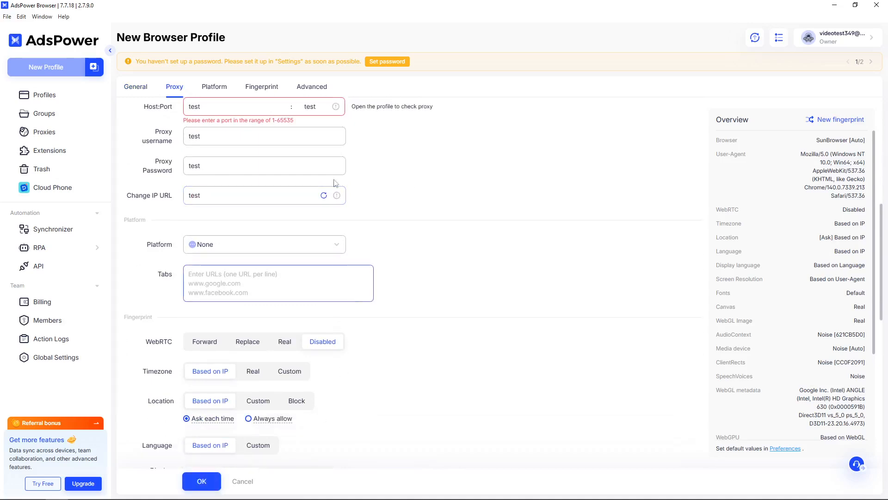
pyautogui.doubleClick(321, 106)
pyautogui.scroll(1, 319, 121)
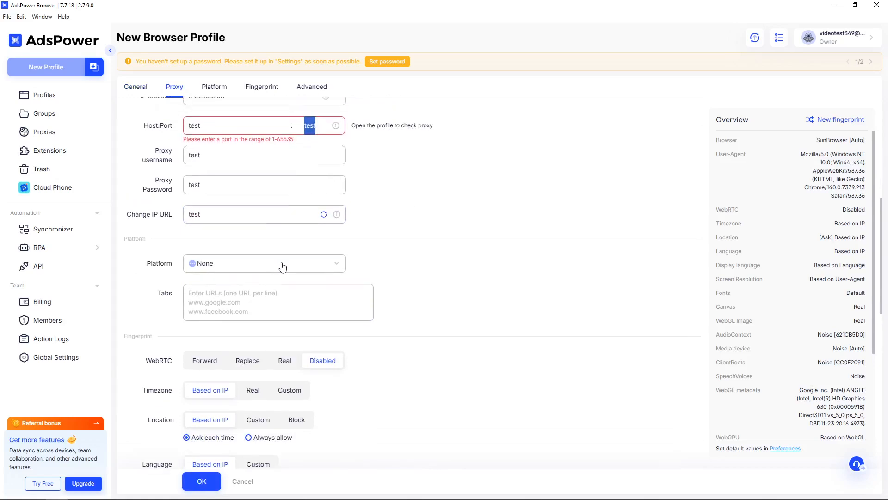
pyautogui.press('BackSpace')
# Retype the proxy host as 'test' and retry saving, leaving the port blank.
pyautogui.click(203, 125)
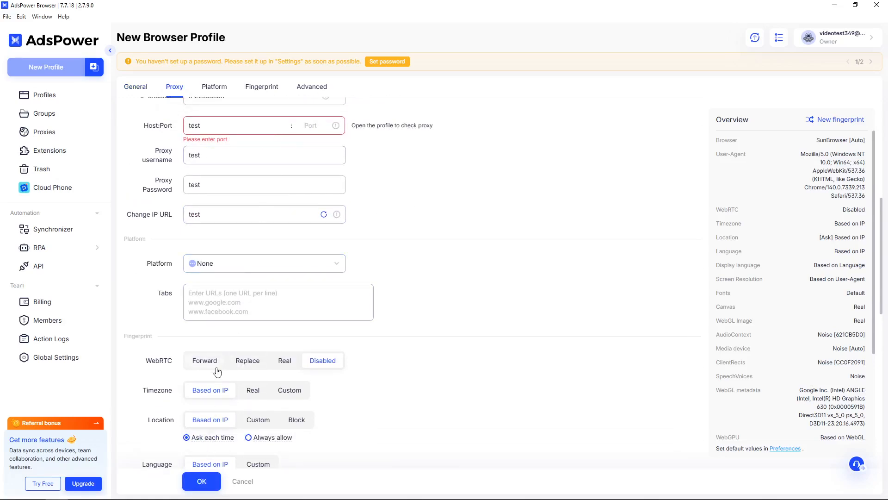
pyautogui.press('BackSpace')
pyautogui.press('BackSpace')
pyautogui.press('BackSpace')
pyautogui.press('BackSpace')
pyautogui.click(201, 481)
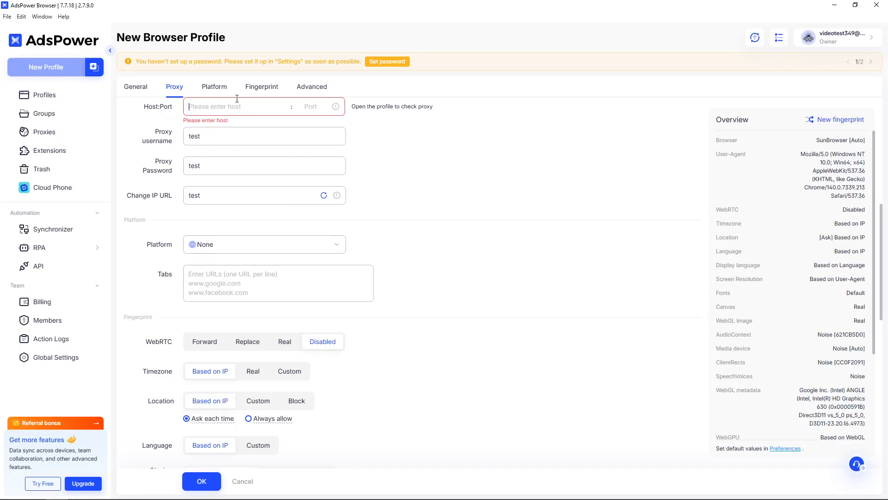
pyautogui.write('test')
pyautogui.click(208, 482)
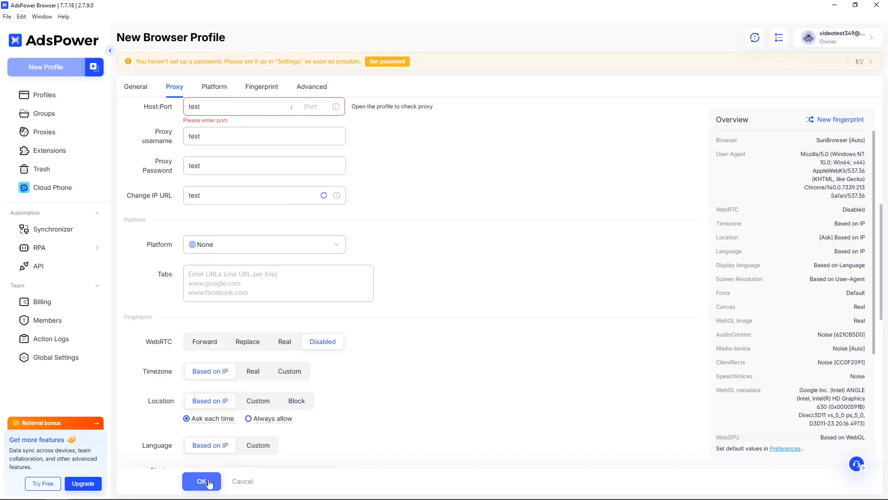
pyautogui.scroll(3, 322, 347)
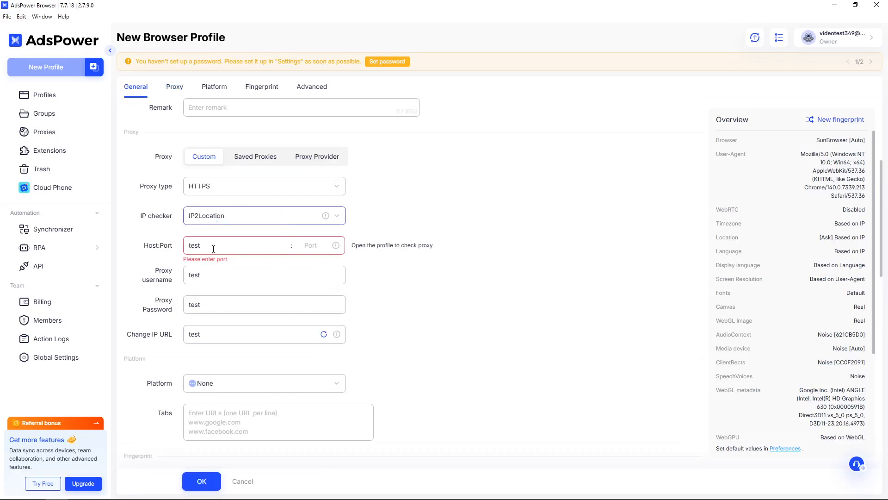
# Switch the proxy type to SSH on port 22 and save the 'test' profile.
pyautogui.click(253, 190)
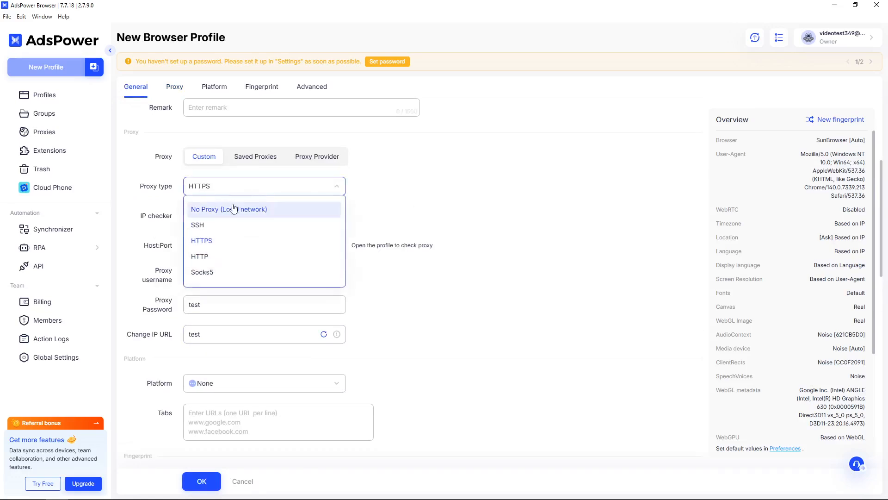
pyautogui.click(226, 225)
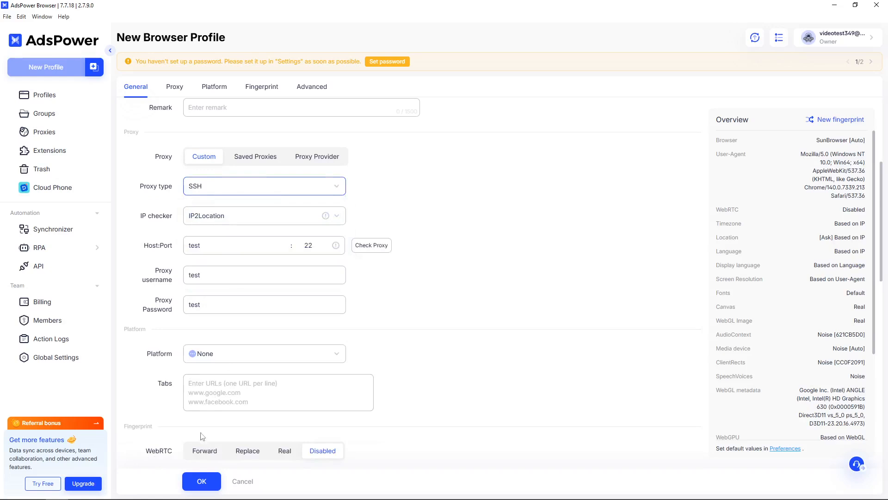
pyautogui.click(200, 481)
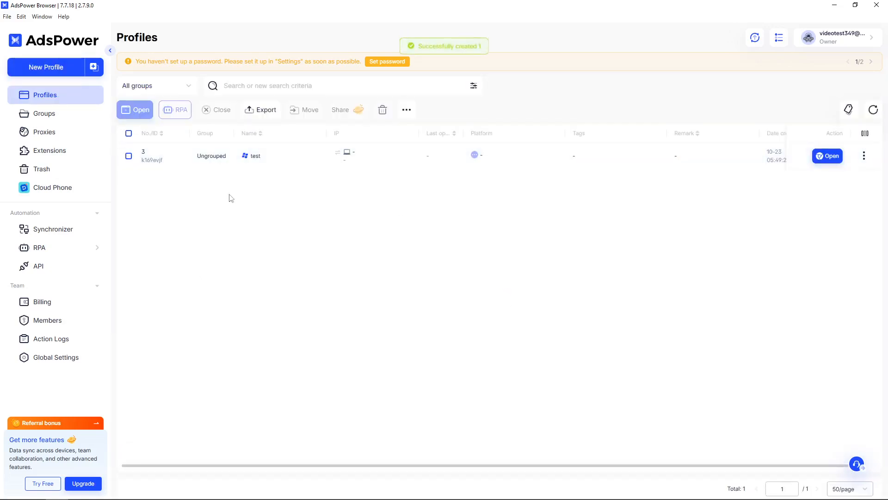